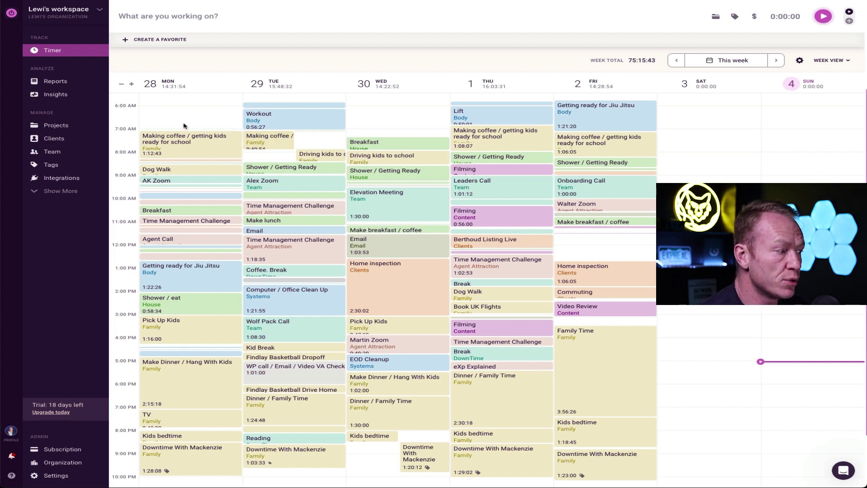
Scroll through the week calendar to look over the logged time entries
scroll(184, 125, "down", 1)
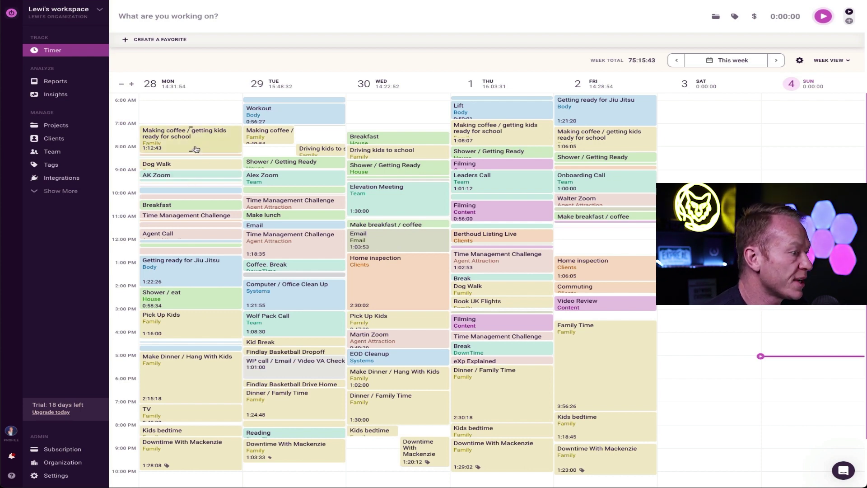
scroll(195, 159, "up", 1)
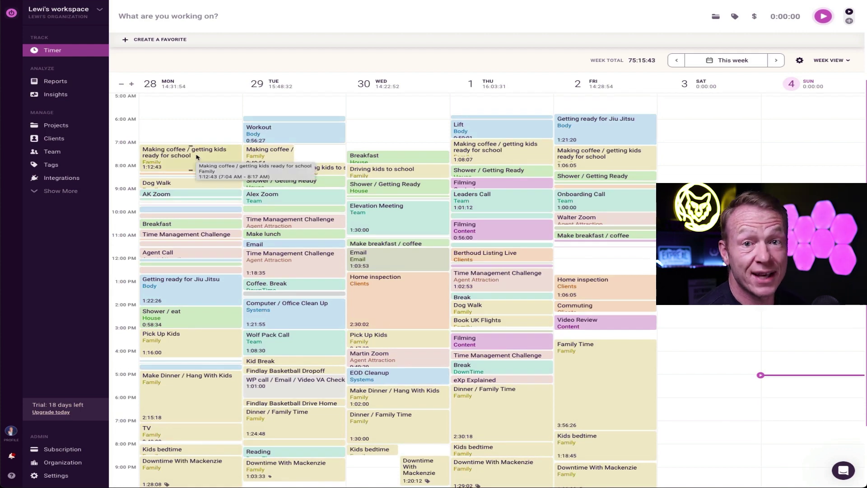
scroll(206, 150, "up", 1)
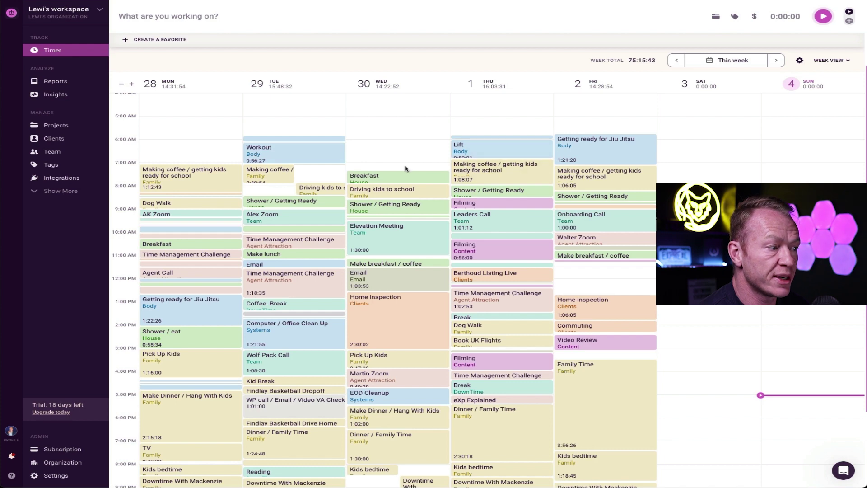
scroll(406, 168, "up", 1)
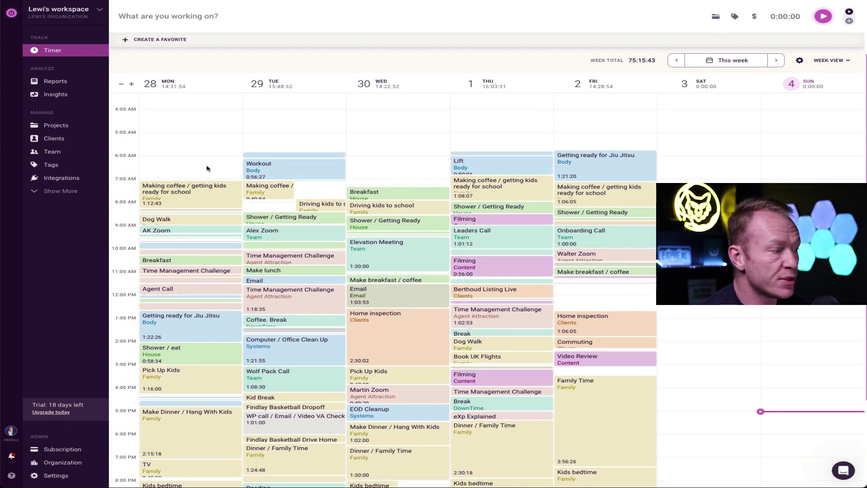
scroll(177, 168, "down", 4)
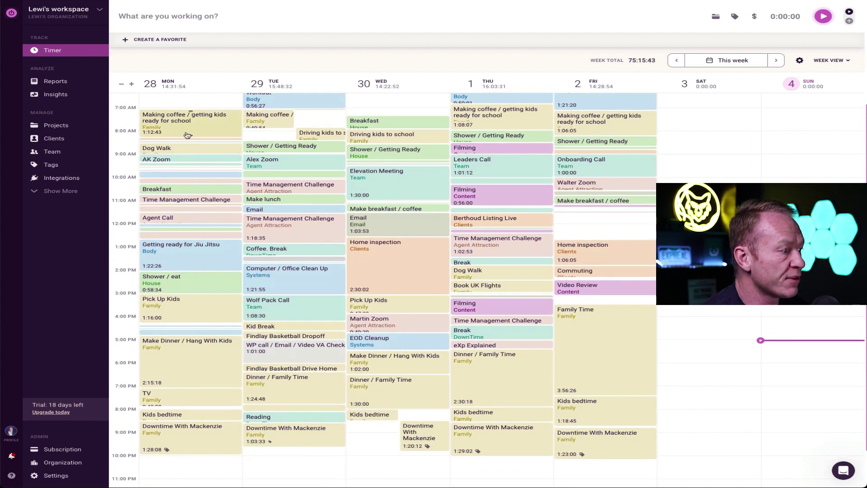
scroll(188, 135, "up", 1)
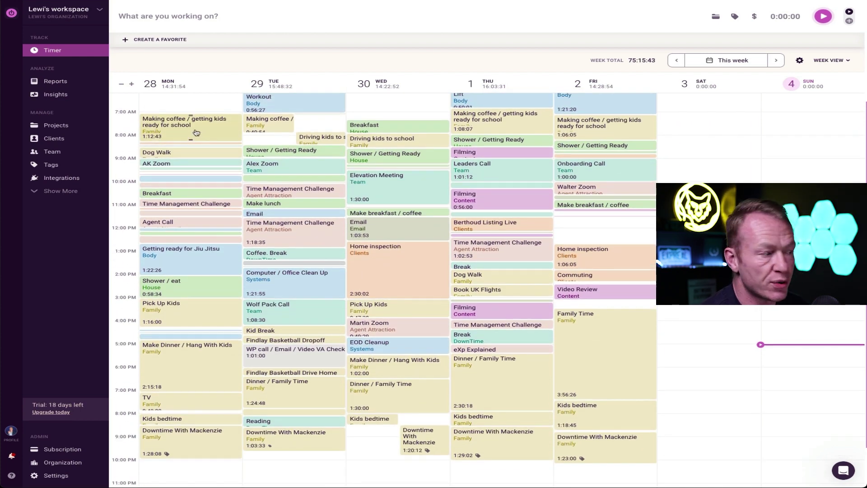
scroll(197, 132, "up", 2)
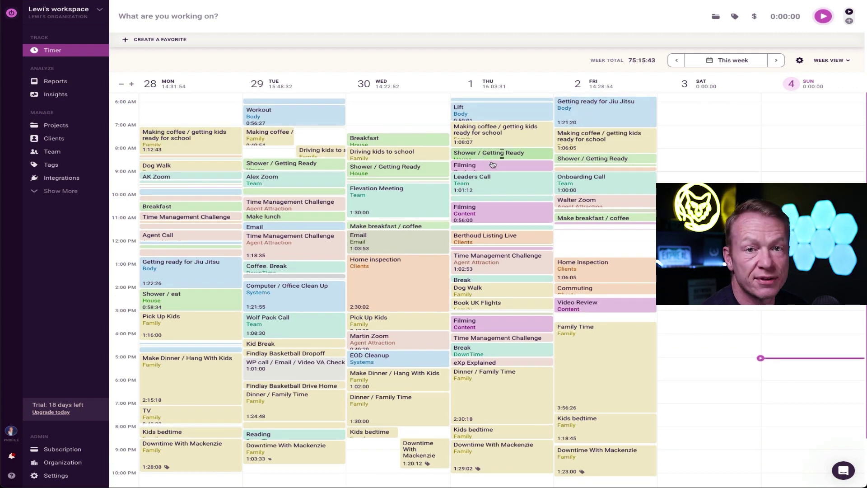
scroll(495, 171, "up", 2)
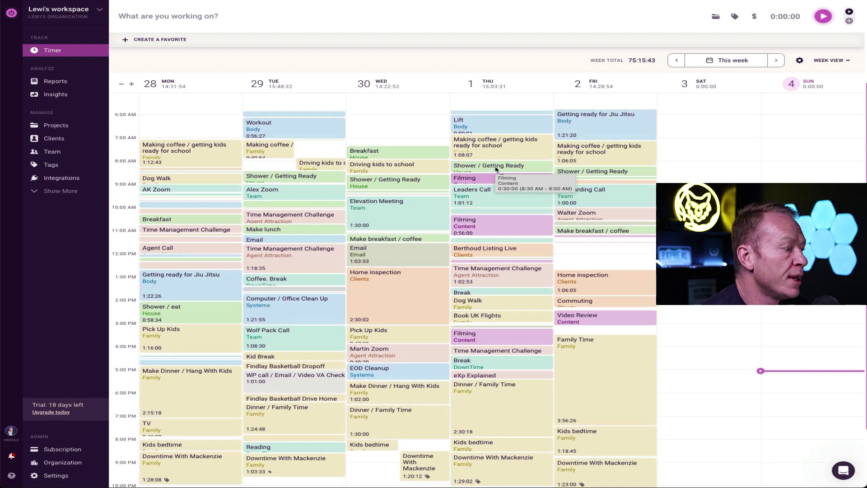
scroll(223, 213, "up", 2)
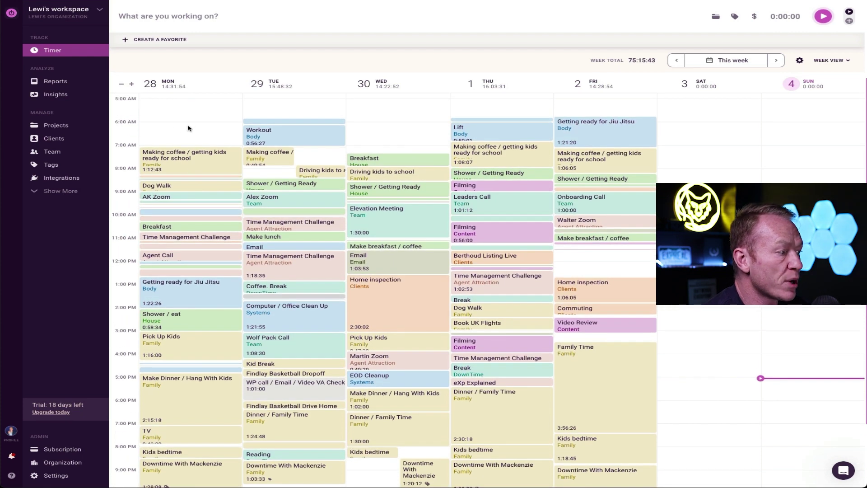
scroll(189, 131, "down", 2)
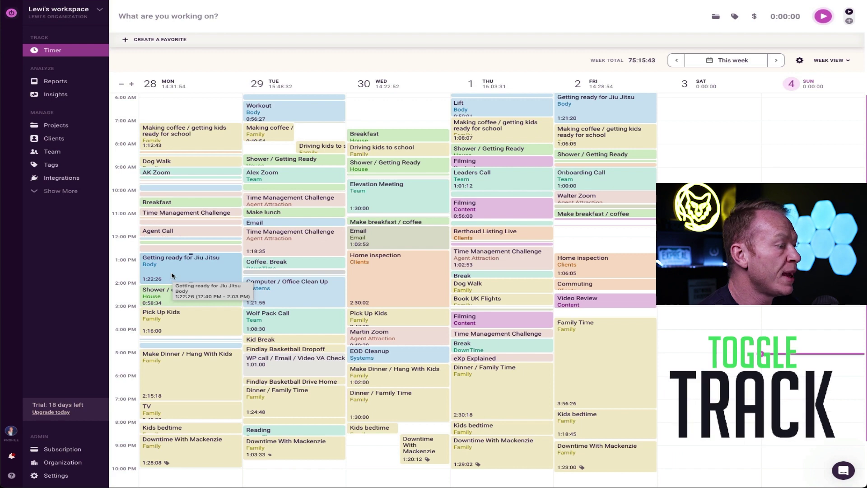
View the Projects list with each project's tracked hours, then the empty Clients page
scroll(171, 276, "down", 1)
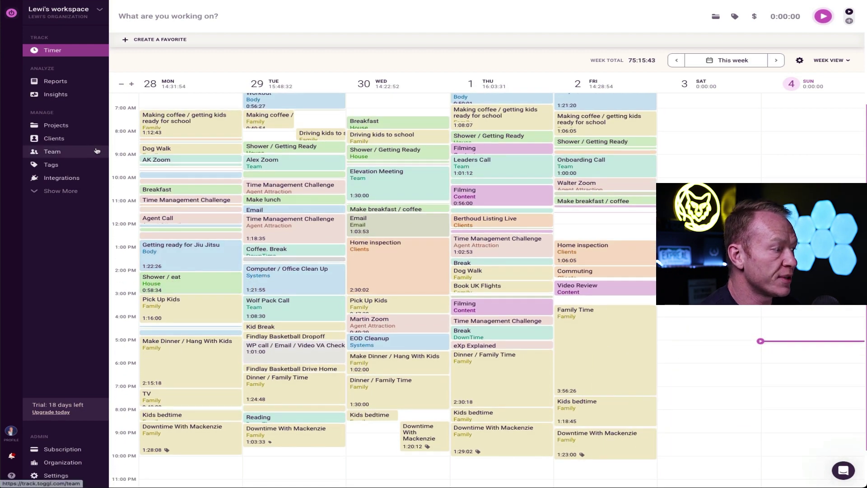
left_click(46, 131)
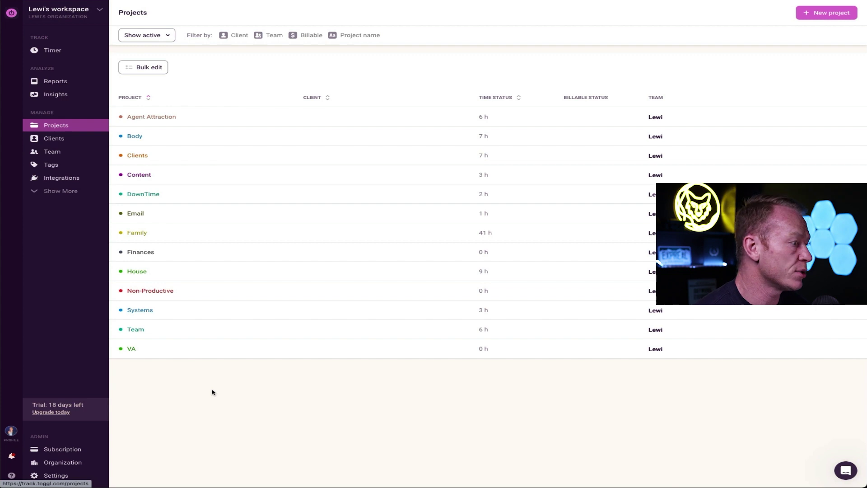
left_click(53, 140)
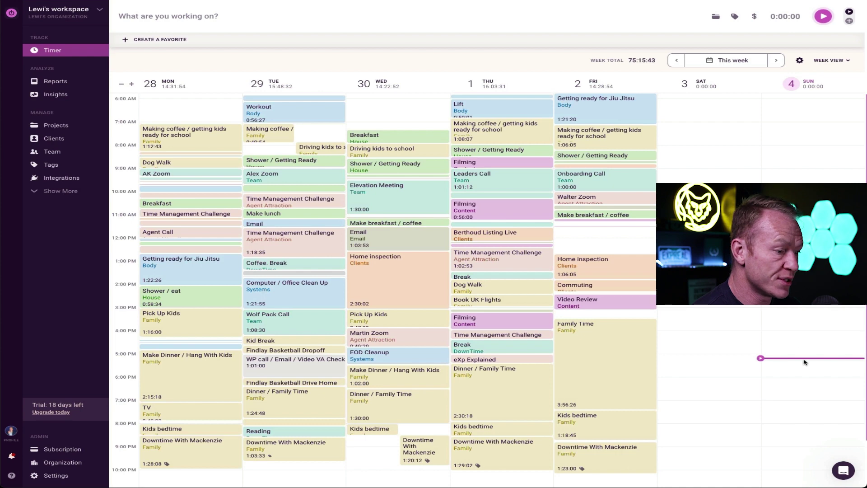
Start a timer for 'Recording Toggl Video' assigned to the Content project
scroll(804, 362, "down", 1)
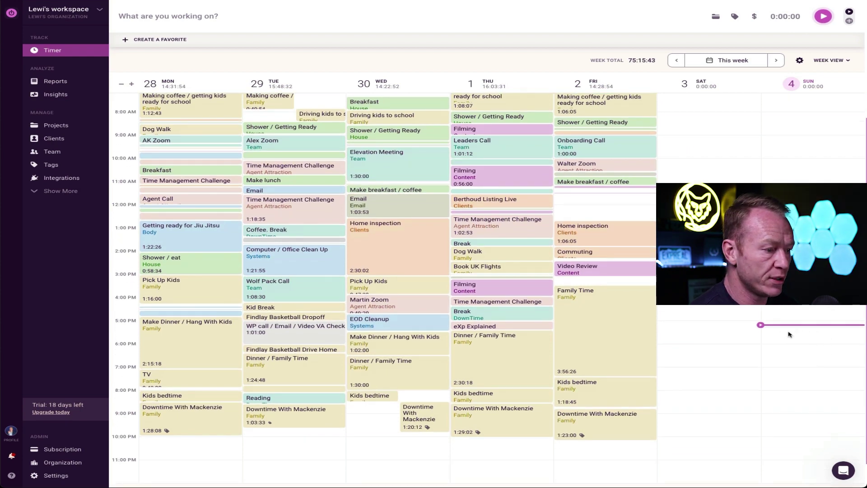
scroll(789, 334, "up", 1)
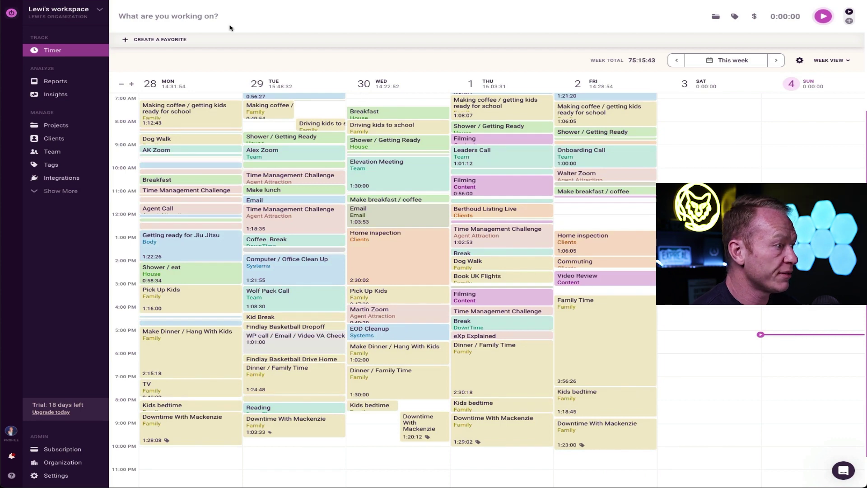
left_click(163, 14)
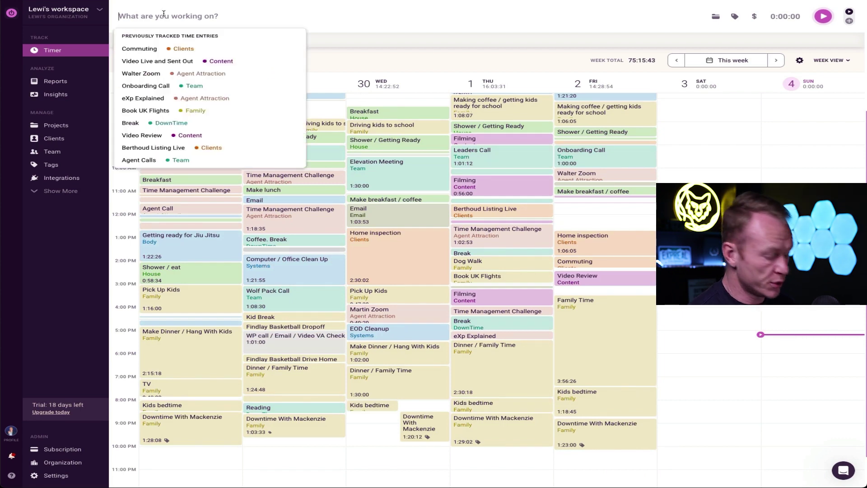
type("Record")
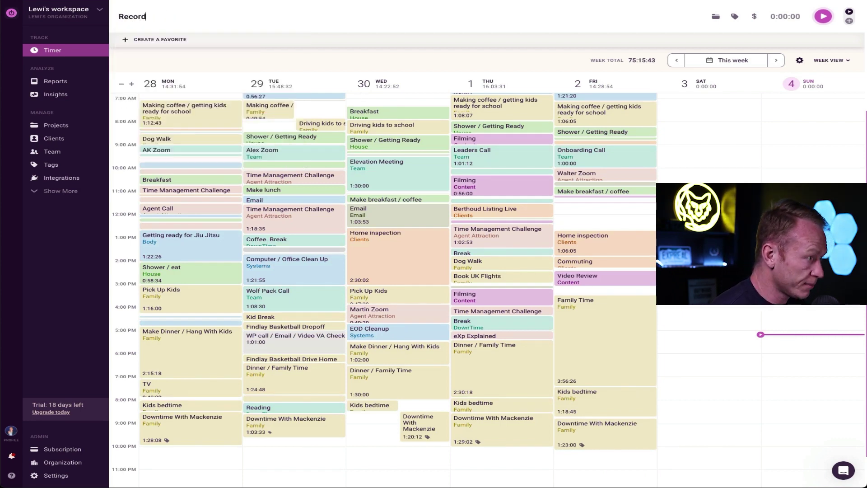
type("ing To")
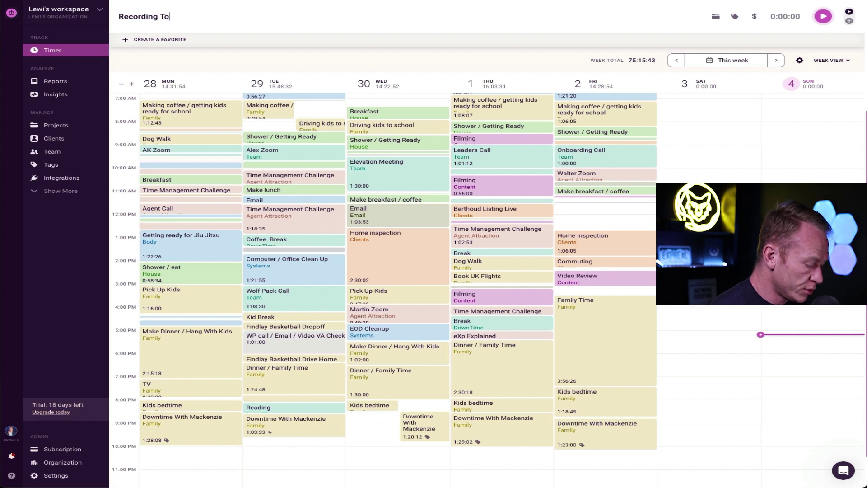
type("ggl Video")
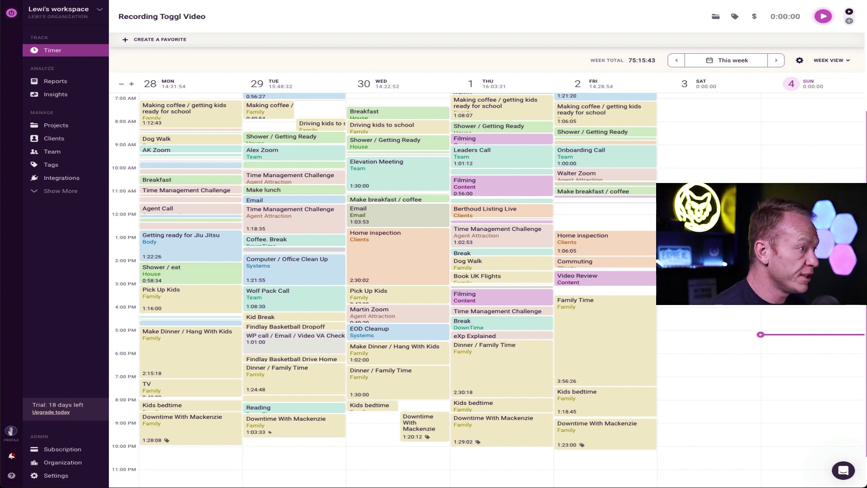
left_click(716, 16)
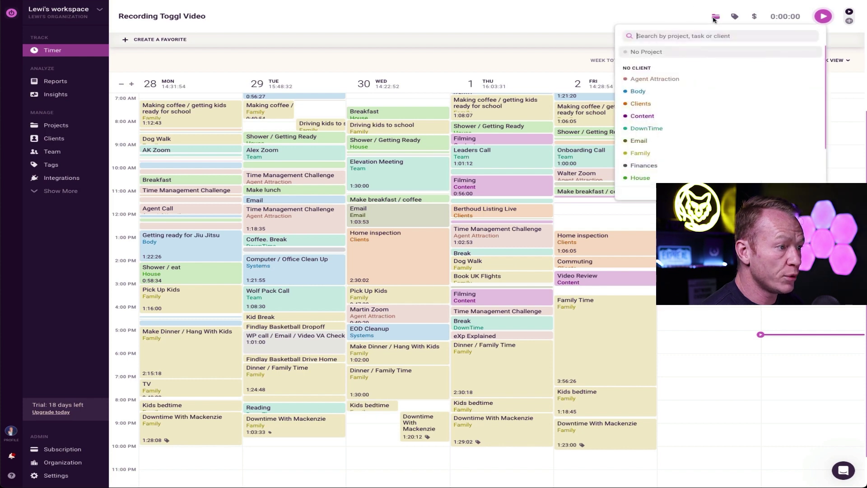
left_click(649, 116)
left_click(823, 18)
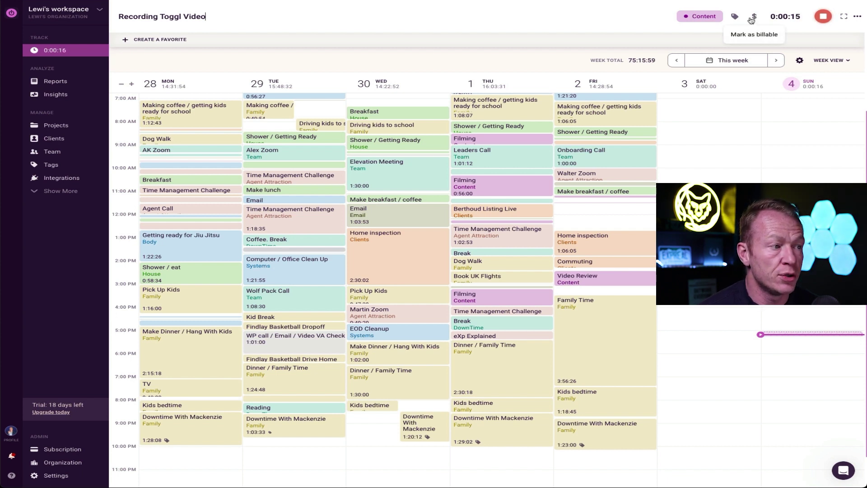
Tag the running Recording Toggl Video entry with YouTube
left_click(735, 16)
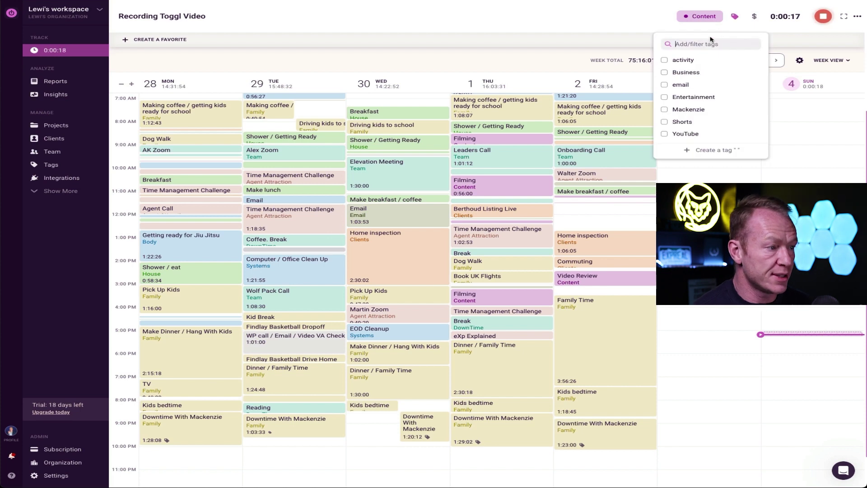
type("youtube")
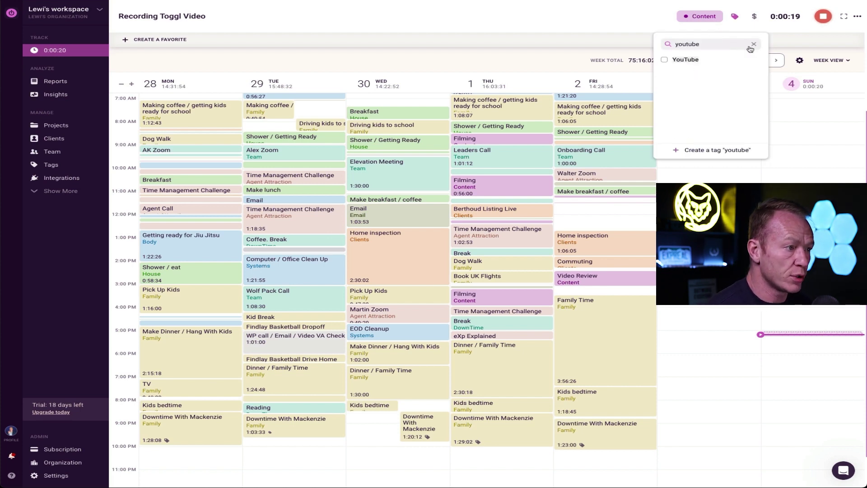
left_click(675, 61)
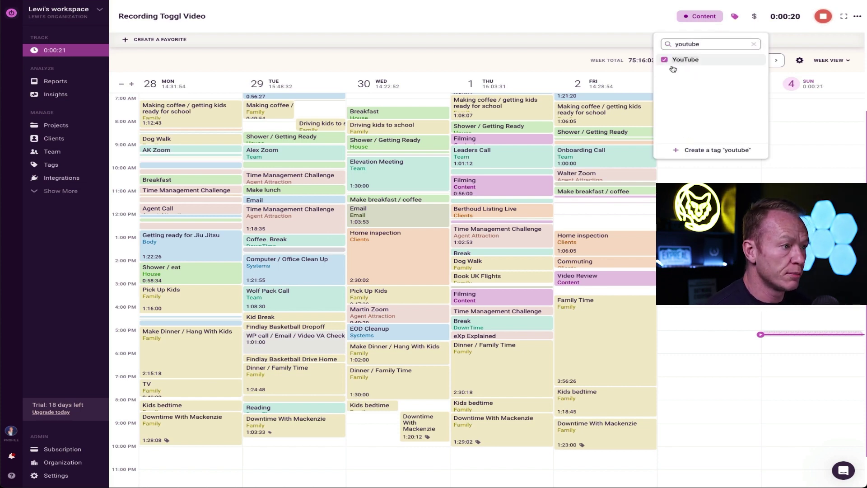
left_click(721, 177)
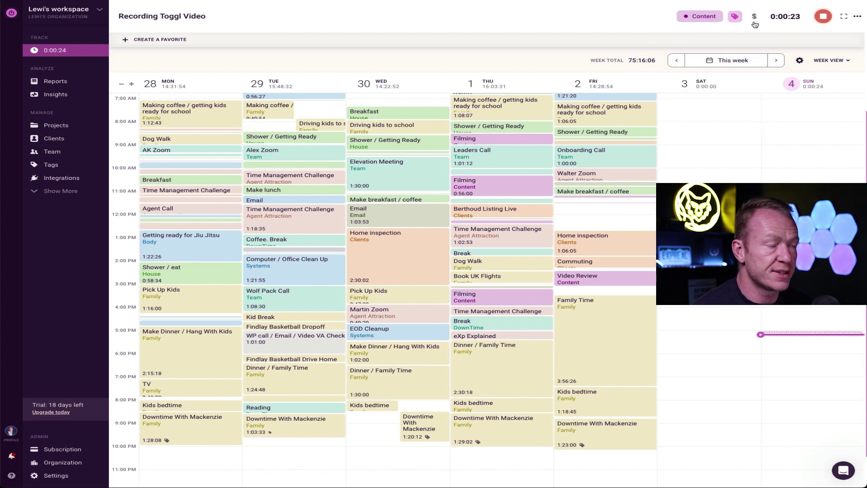
Save the entry, stop the timer, and draft a new Sunday entry from 4:45 to 6:30 PM
left_click(785, 335)
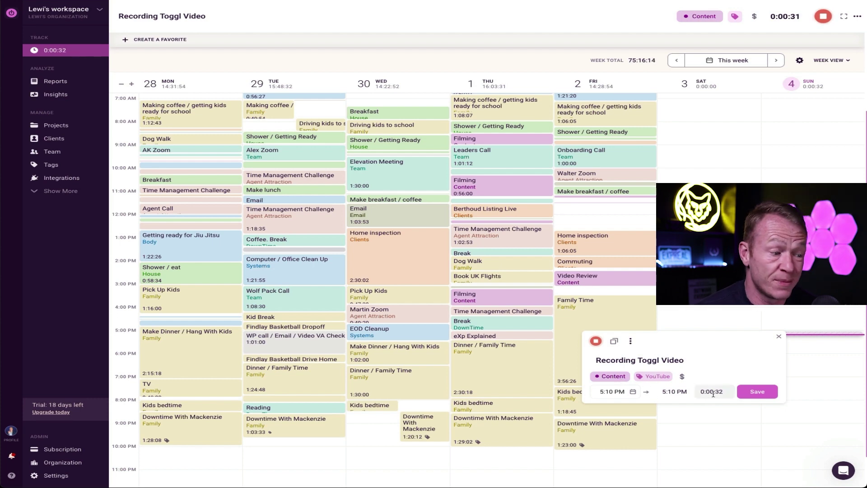
left_click(751, 395)
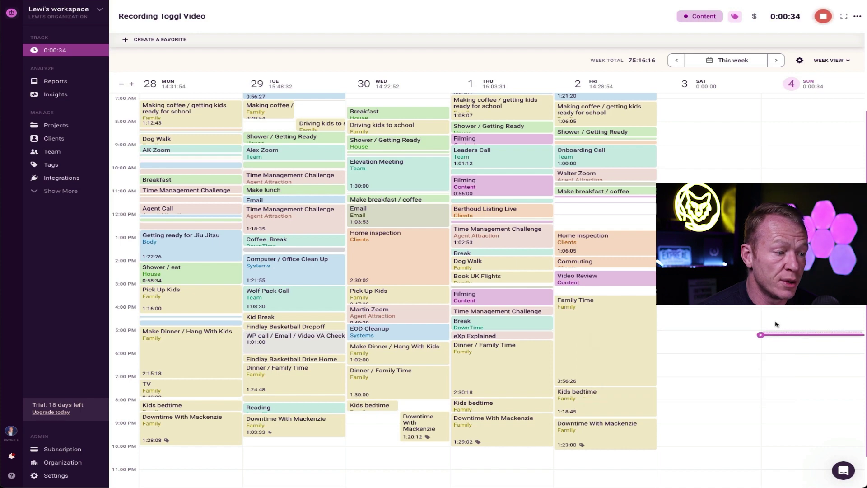
left_click(823, 12)
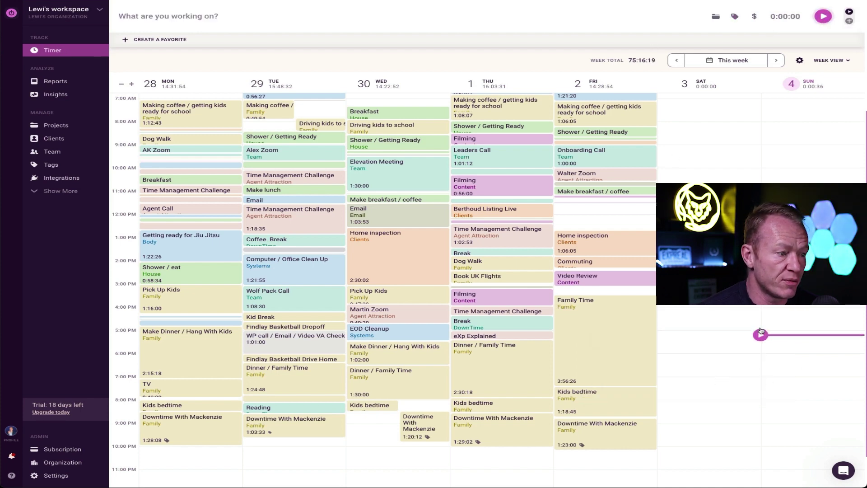
left_click_drag(763, 325, 767, 364)
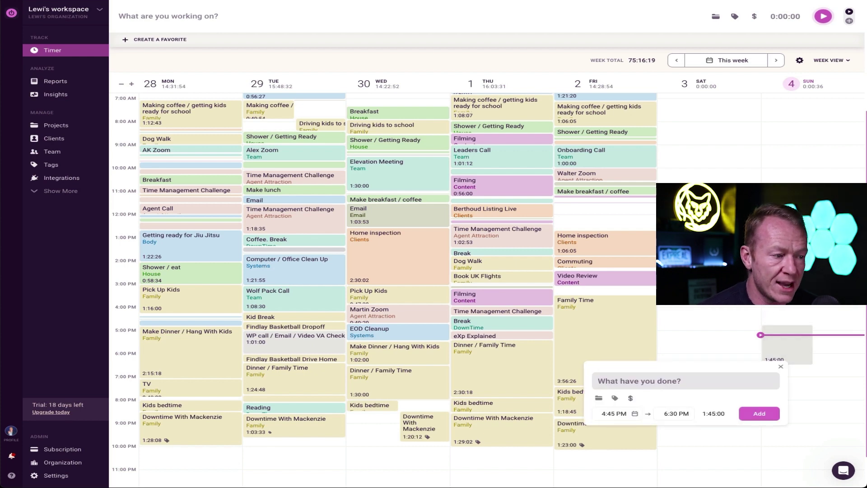
Discard the draft entry, then open and close Sunday's Recording Toggl Video entry details
key("Escape")
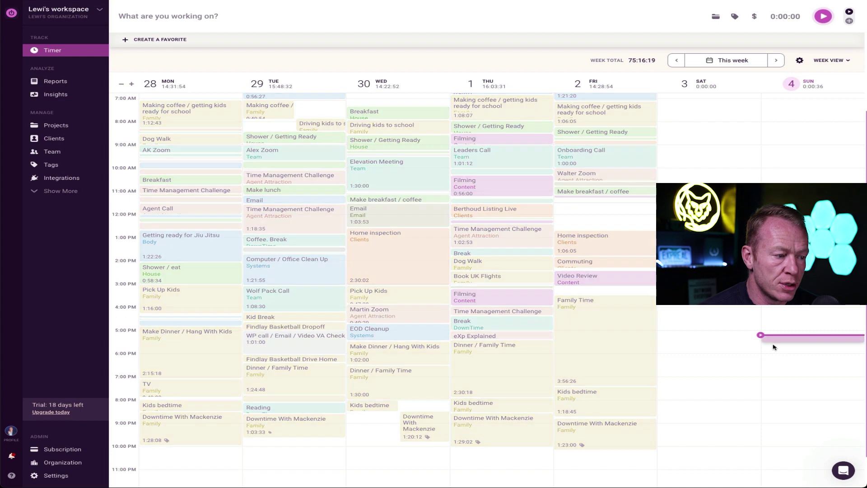
left_click(771, 340)
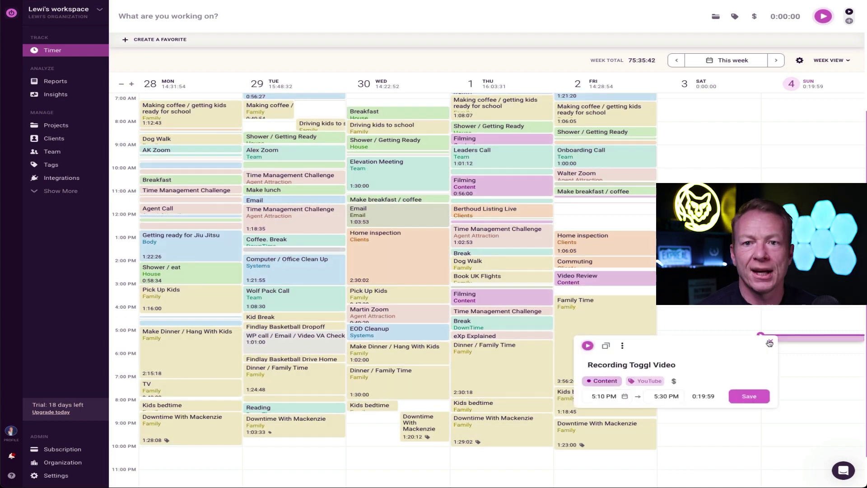
left_click(770, 343)
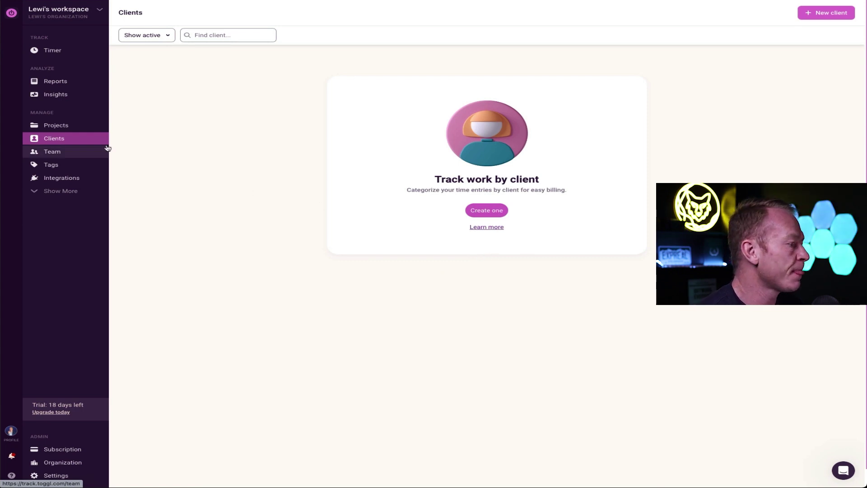
Browse the Team, Tags and Integrations pages, then return to the Timer week calendar
left_click(54, 152)
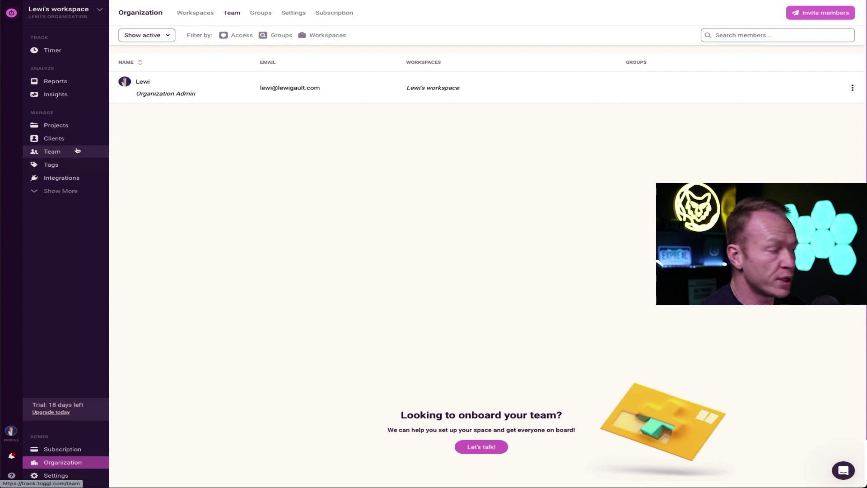
left_click(59, 167)
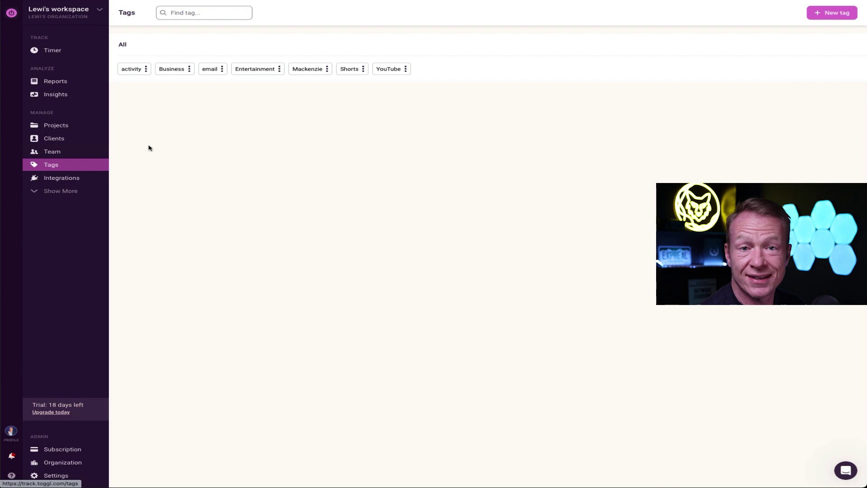
left_click(61, 179)
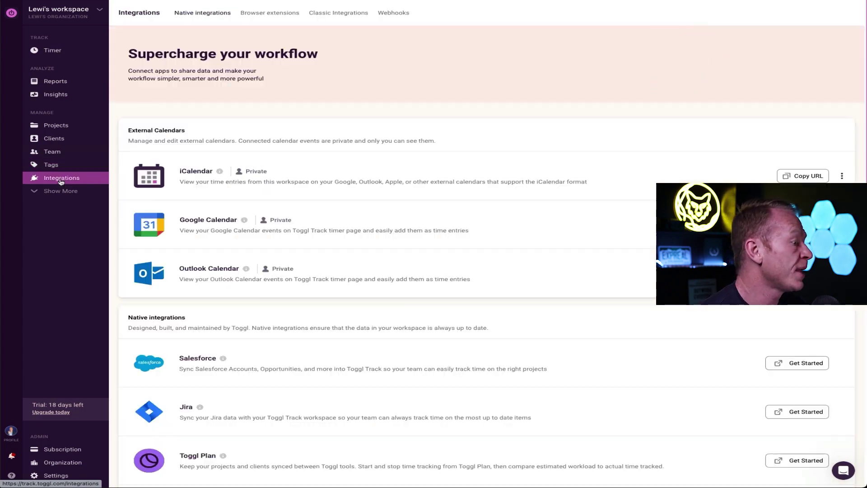
scroll(160, 330, "down", 3)
scroll(161, 330, "up", 2)
scroll(161, 330, "down", 10)
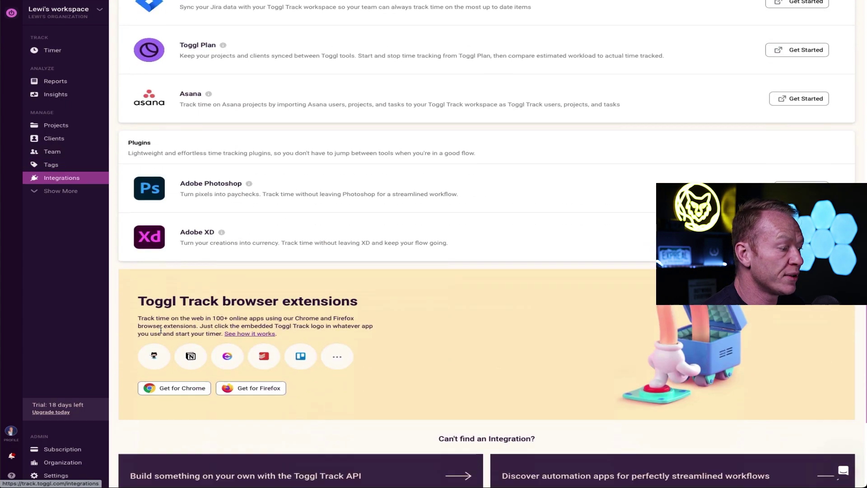
scroll(162, 332, "up", 10)
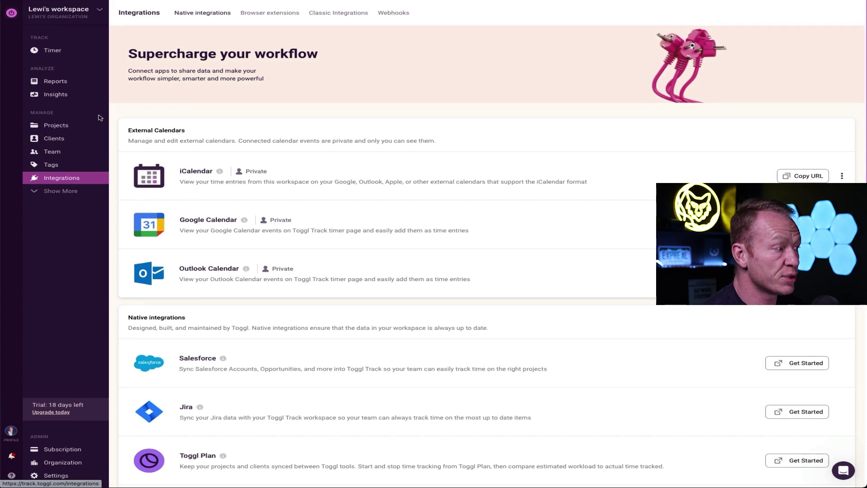
left_click(60, 55)
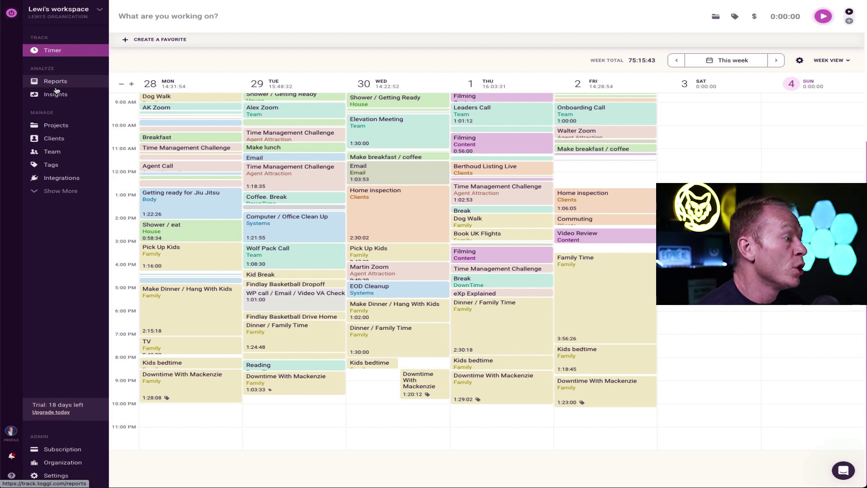
Open the Reports summary and keep its date range on This week
left_click(55, 82)
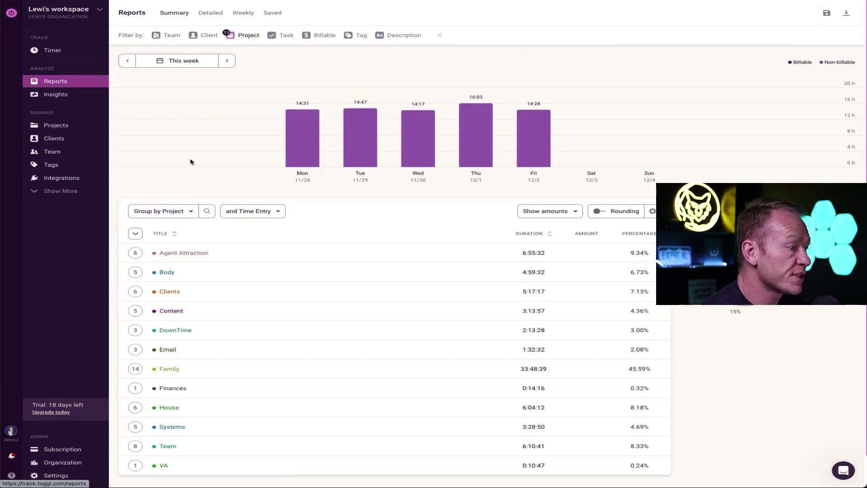
scroll(190, 162, "down", 1)
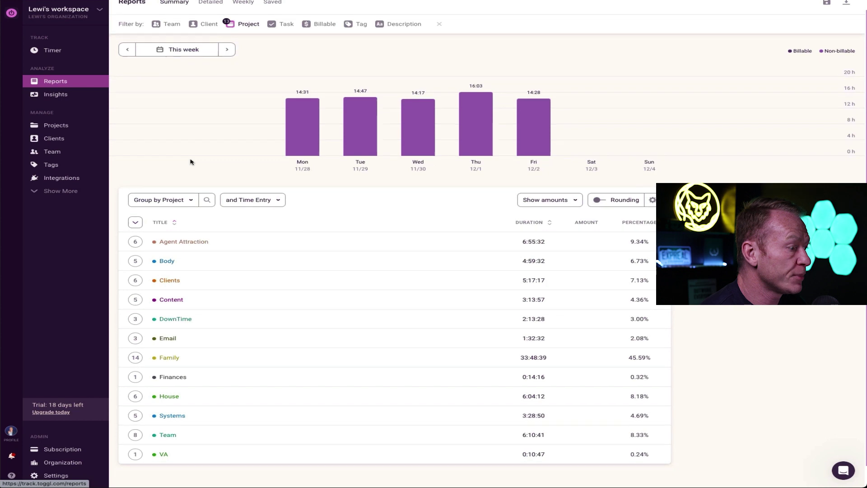
left_click(173, 54)
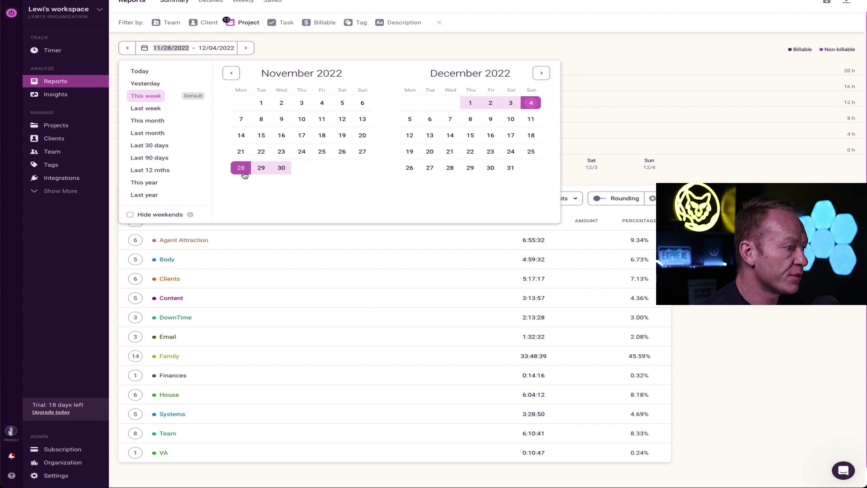
left_click(567, 60)
scroll(292, 236, "down", 1)
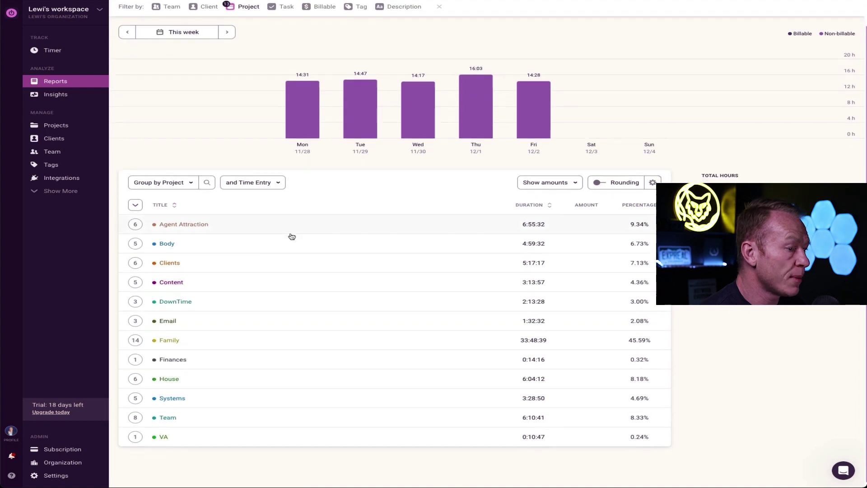
scroll(292, 237, "down", 1)
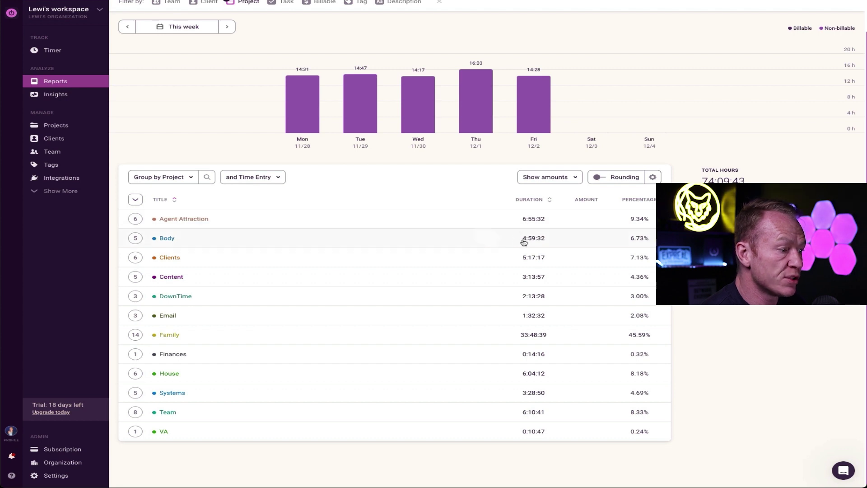
Sort the report's projects by Duration, longest first, then go to Insights
left_click(539, 200)
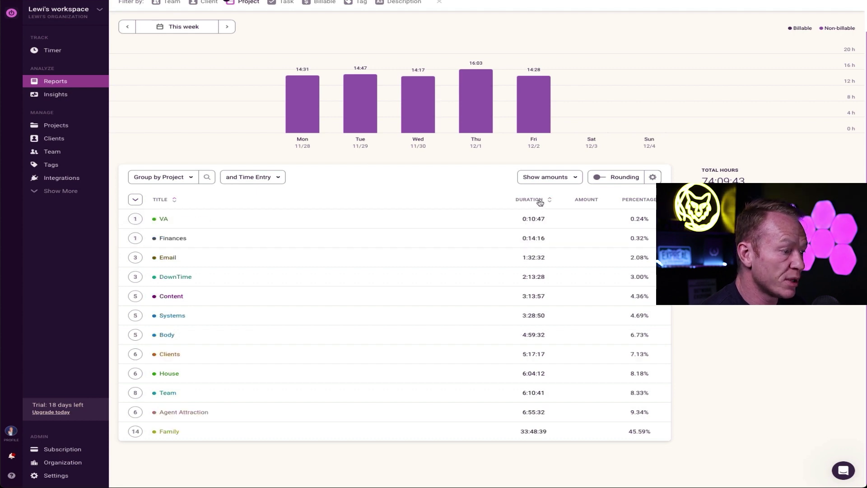
left_click(539, 201)
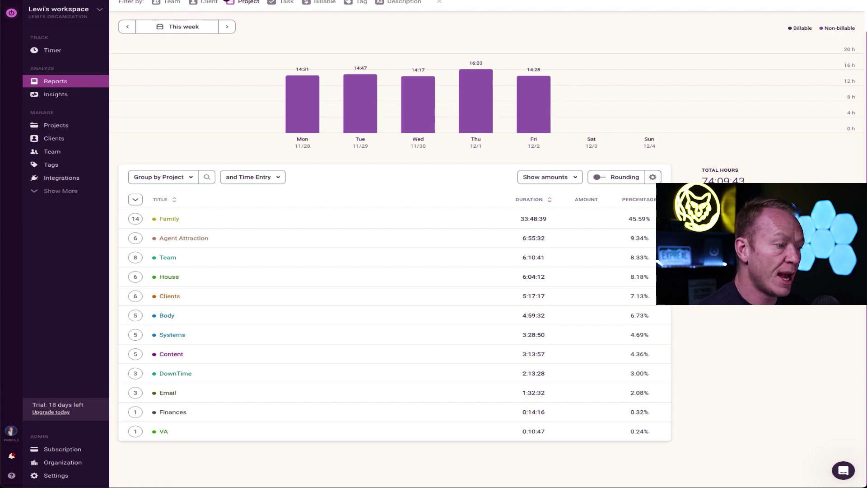
left_click(56, 94)
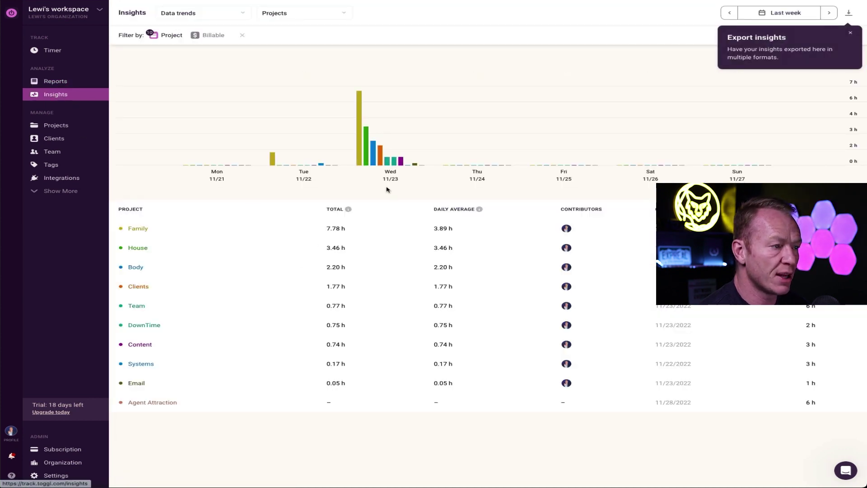
Dismiss the Export insights tip and open the Subscription page showing the Premium trial
left_click(851, 32)
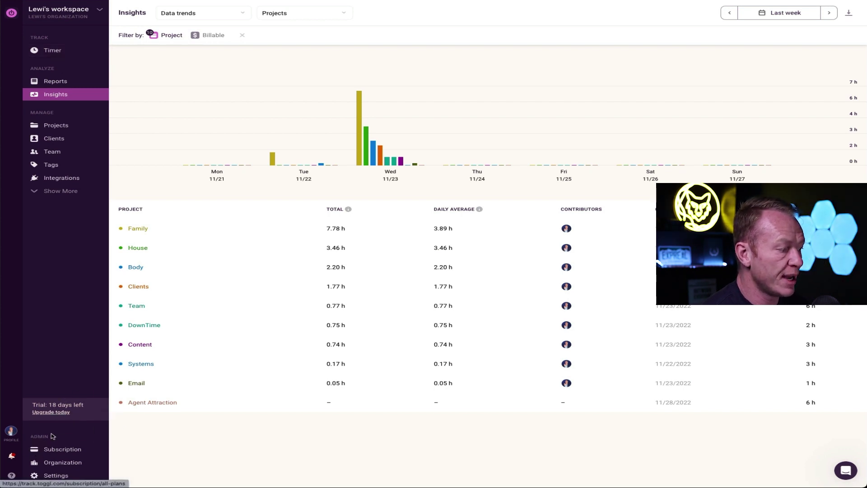
left_click(53, 451)
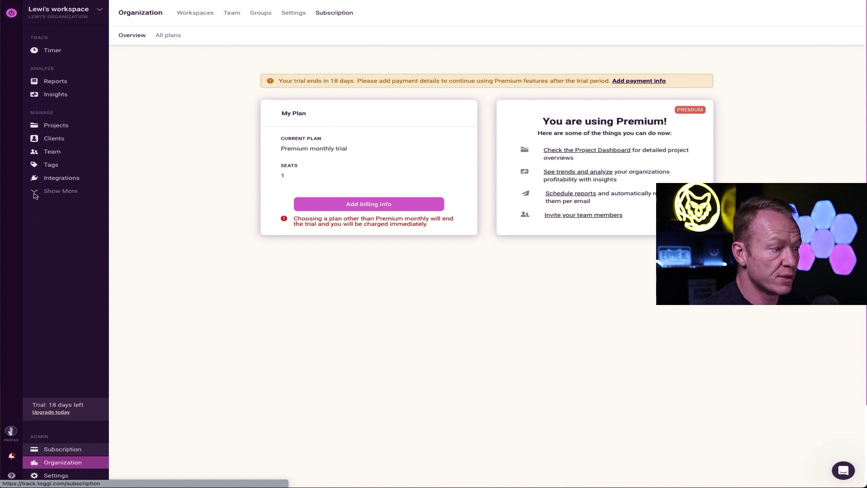
Pass through Reports back to the Timer week calendar and scroll through it
left_click(56, 84)
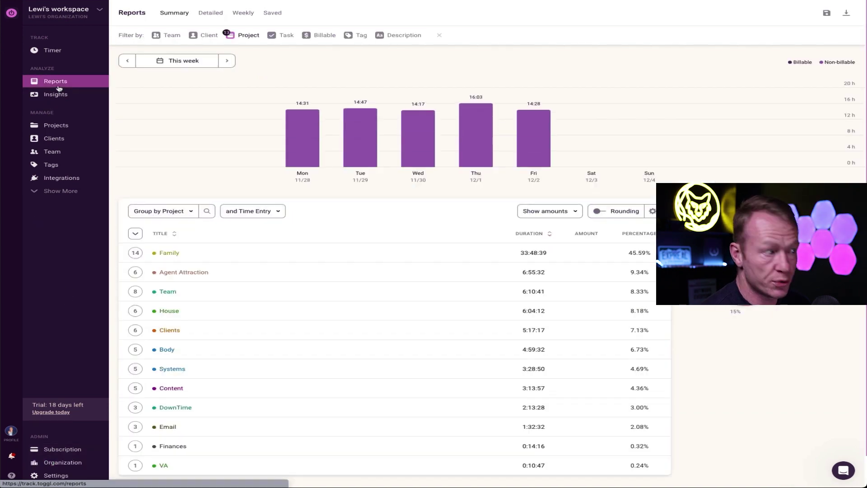
left_click(54, 50)
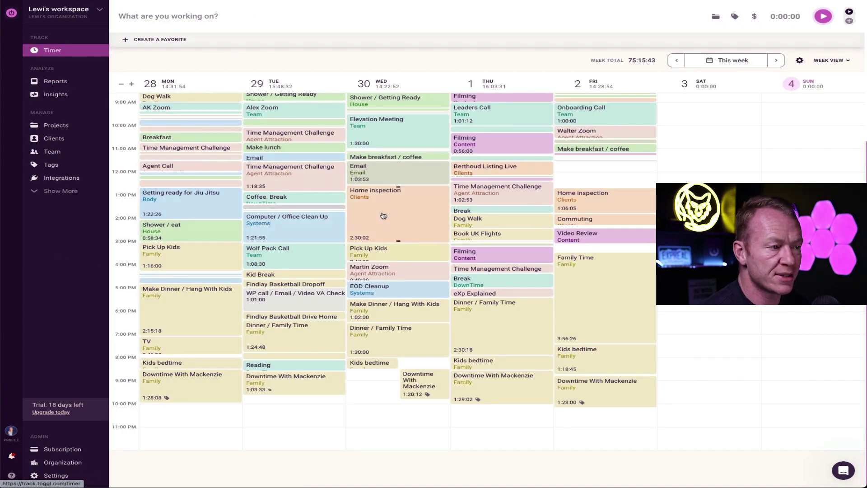
scroll(343, 194, "up", 3)
scroll(344, 184, "down", 4)
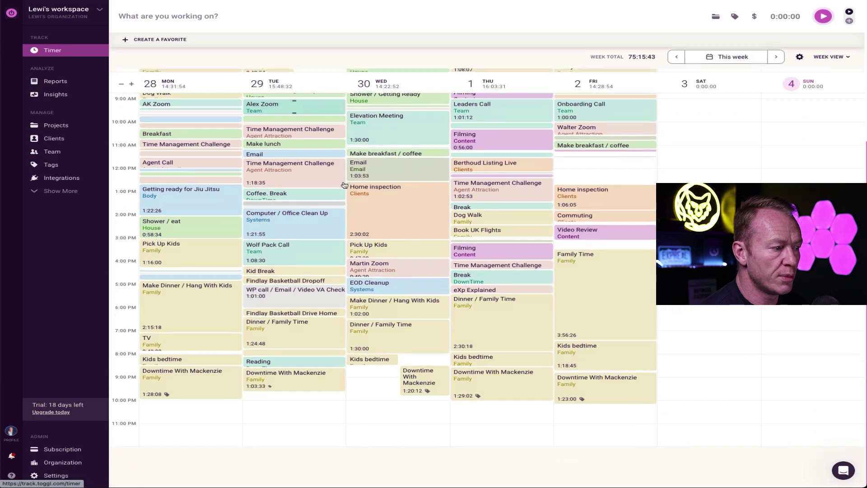
scroll(344, 184, "up", 3)
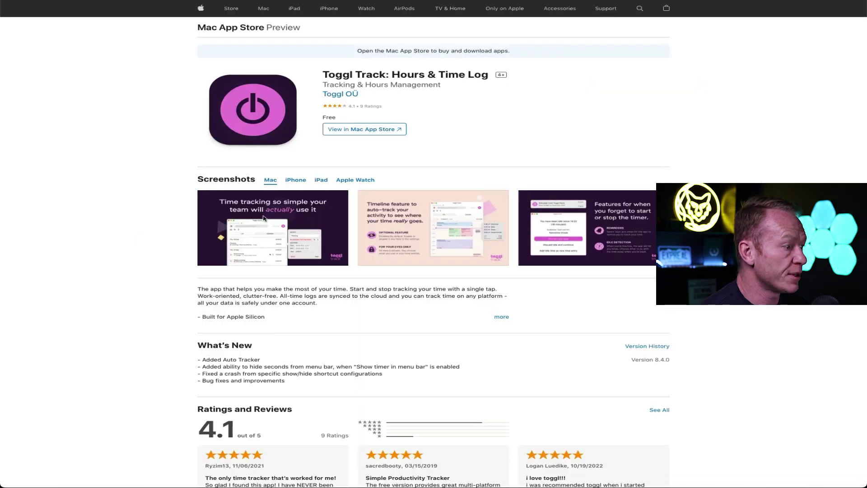
scroll(122, 314, "down", 1)
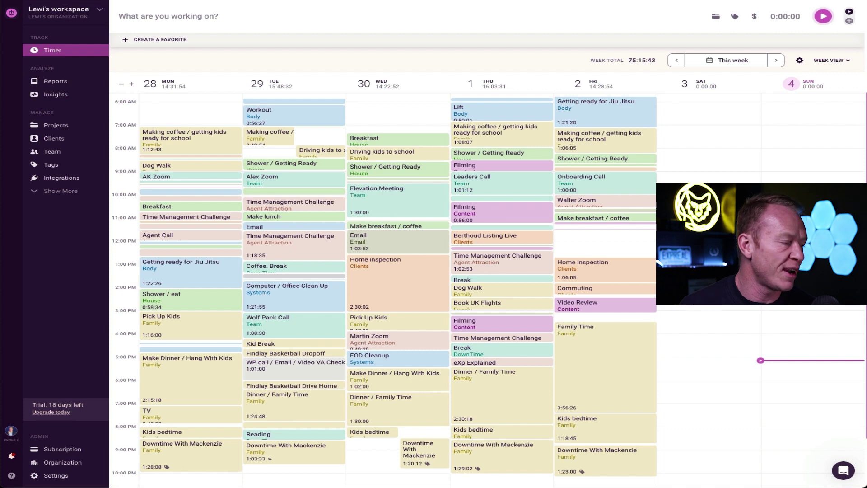
left_click(74, 84)
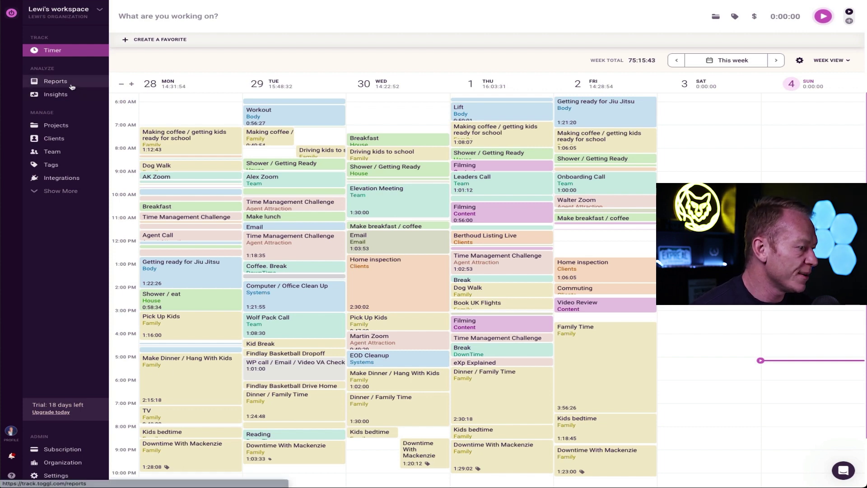
scroll(223, 281, "down", 1)
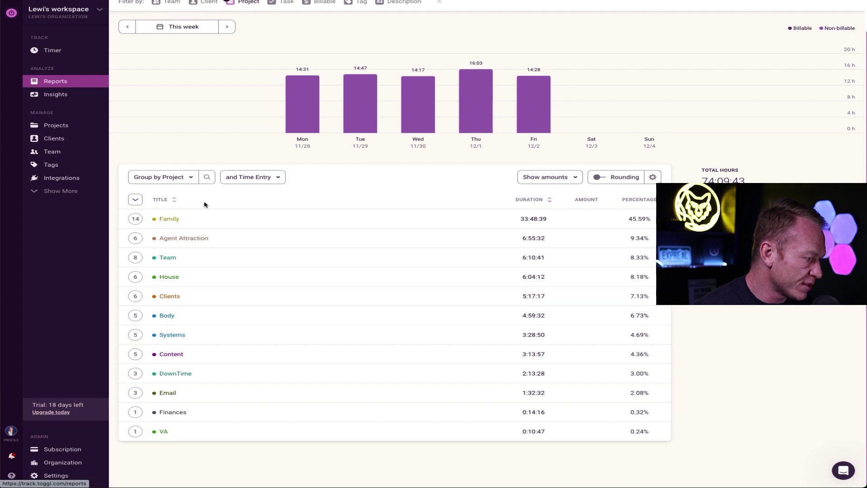
left_click(68, 128)
left_click(185, 294)
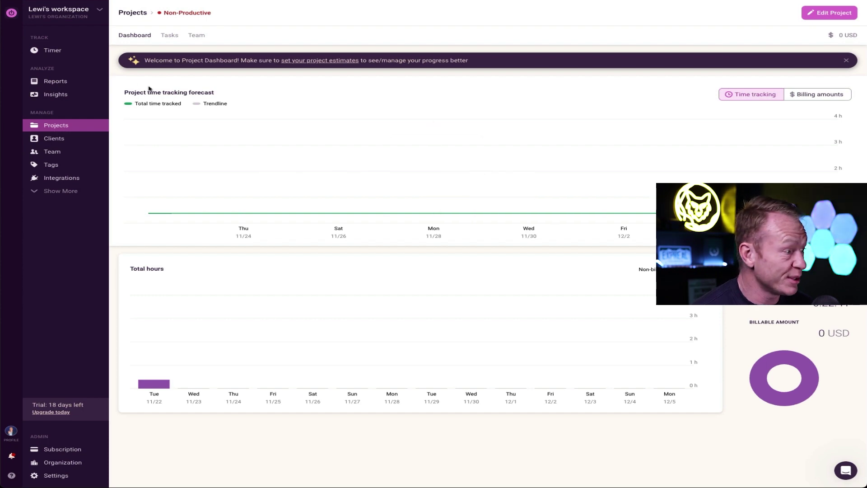
left_click(66, 53)
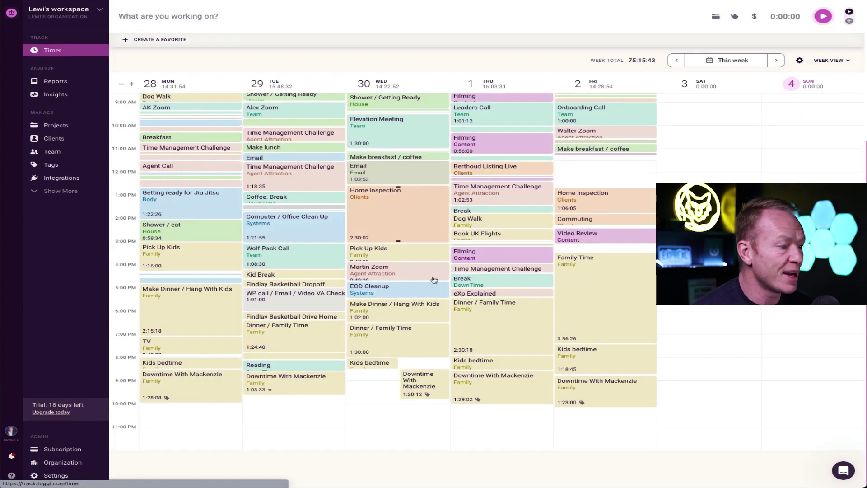